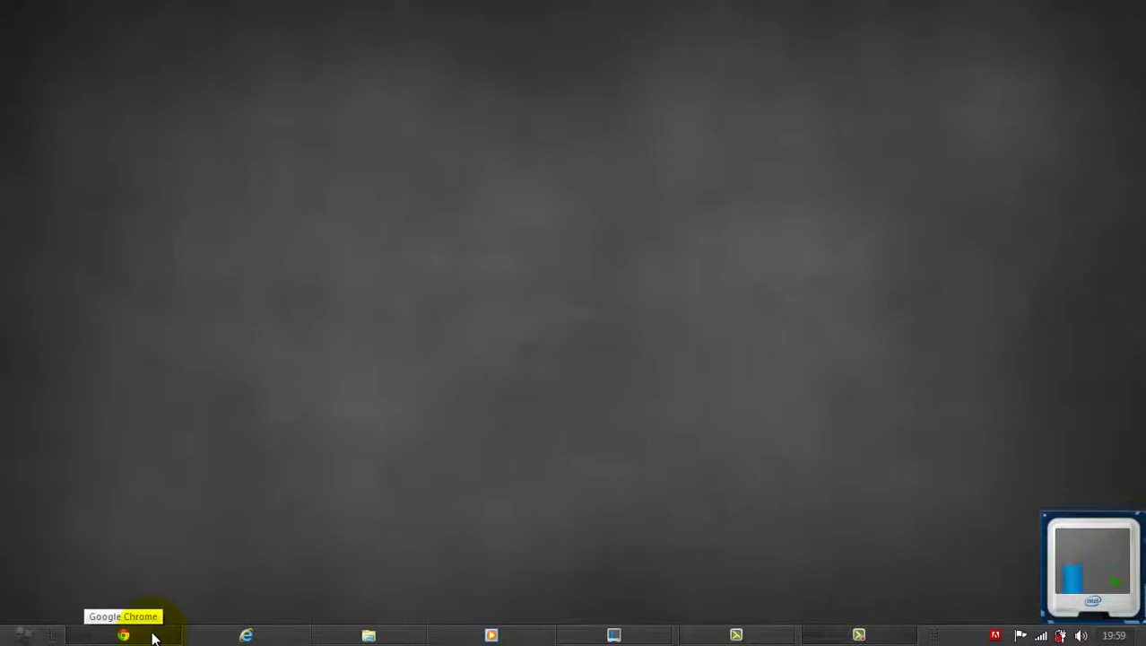
# - In Chrome, search Google for 'windows 7 usb dvd download tool'
pyautogui.click(152, 637)
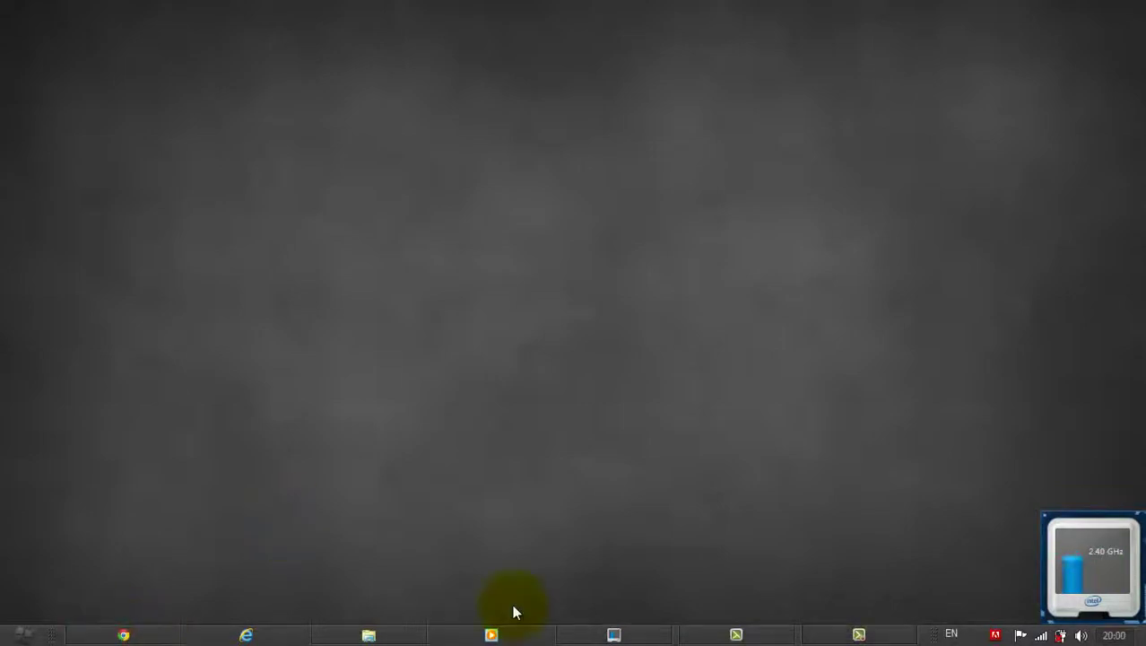
pyautogui.write('www.google.com')
pyautogui.press('Return')
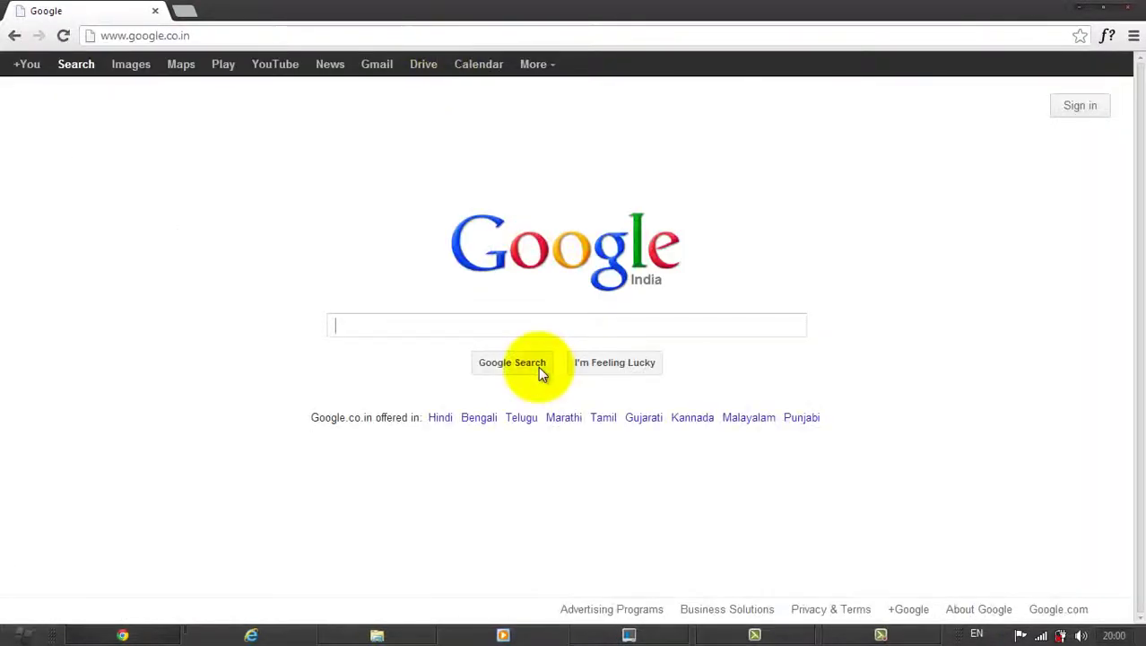
pyautogui.write('Win')
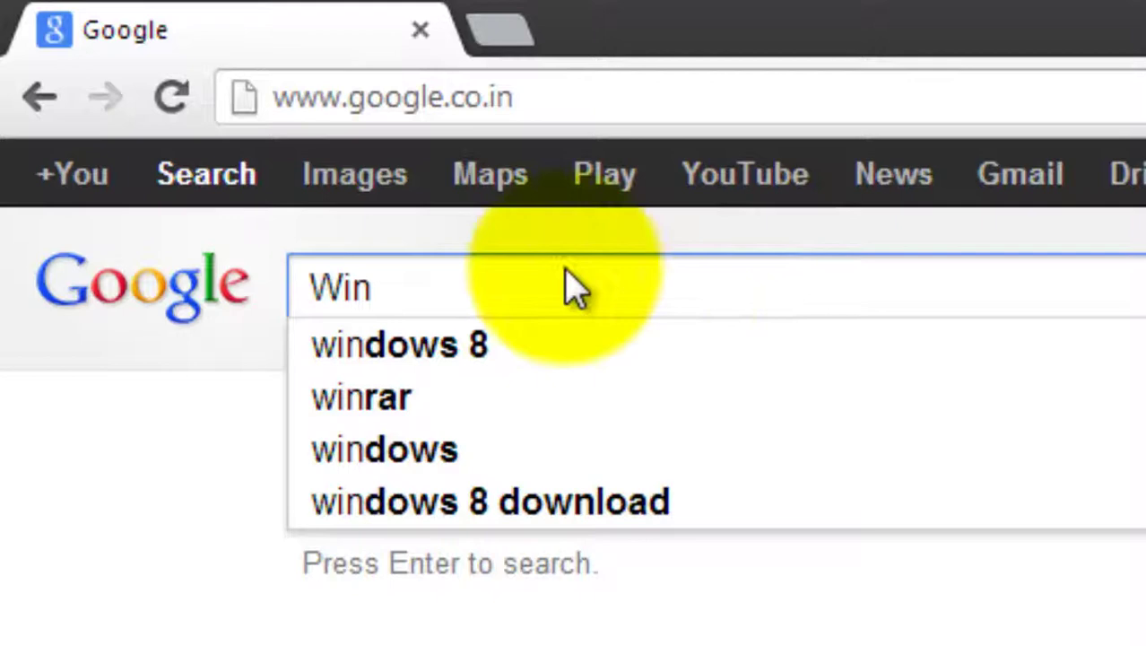
pyautogui.write('dows 7 usb')
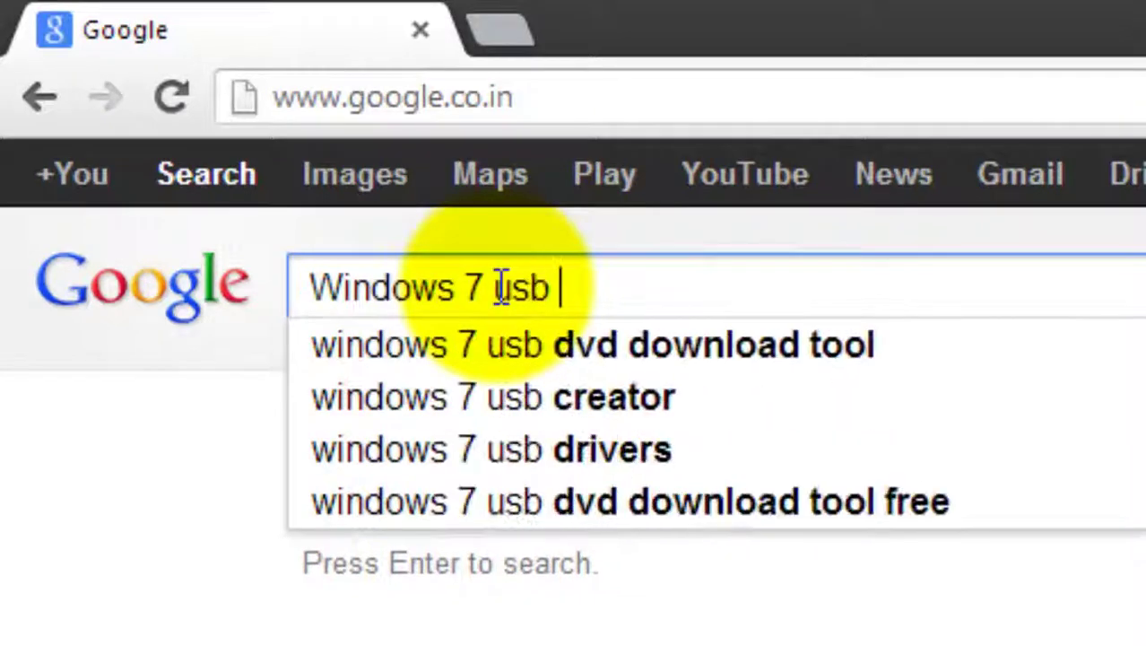
pyautogui.press('Down')
pyautogui.press('Down')
pyautogui.click(628, 343)
pyautogui.moveTo(447, 403)
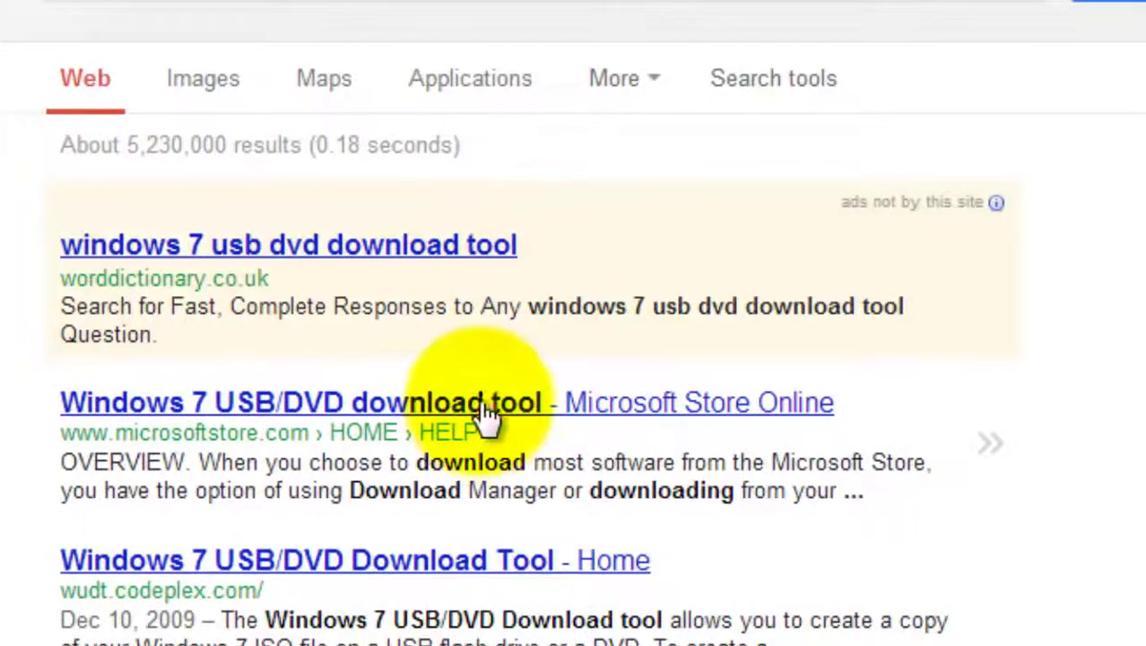
# - Download the tool from its Microsoft Store page and launch it from the Start menu
pyautogui.click(486, 414)
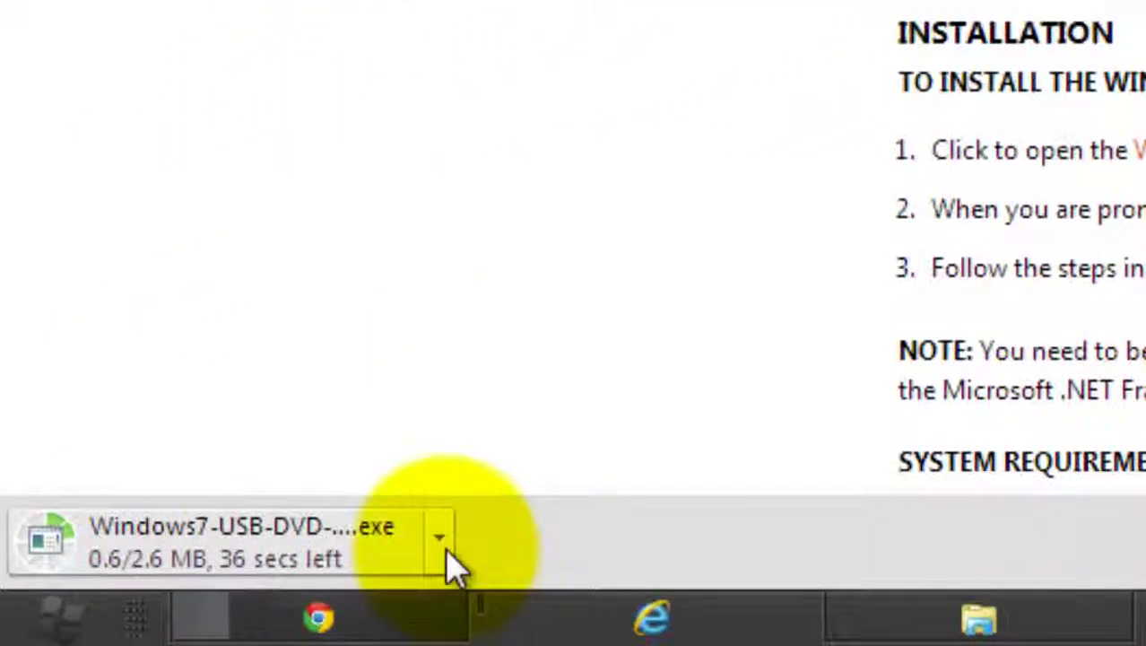
pyautogui.click(45, 619)
pyautogui.click(236, 162)
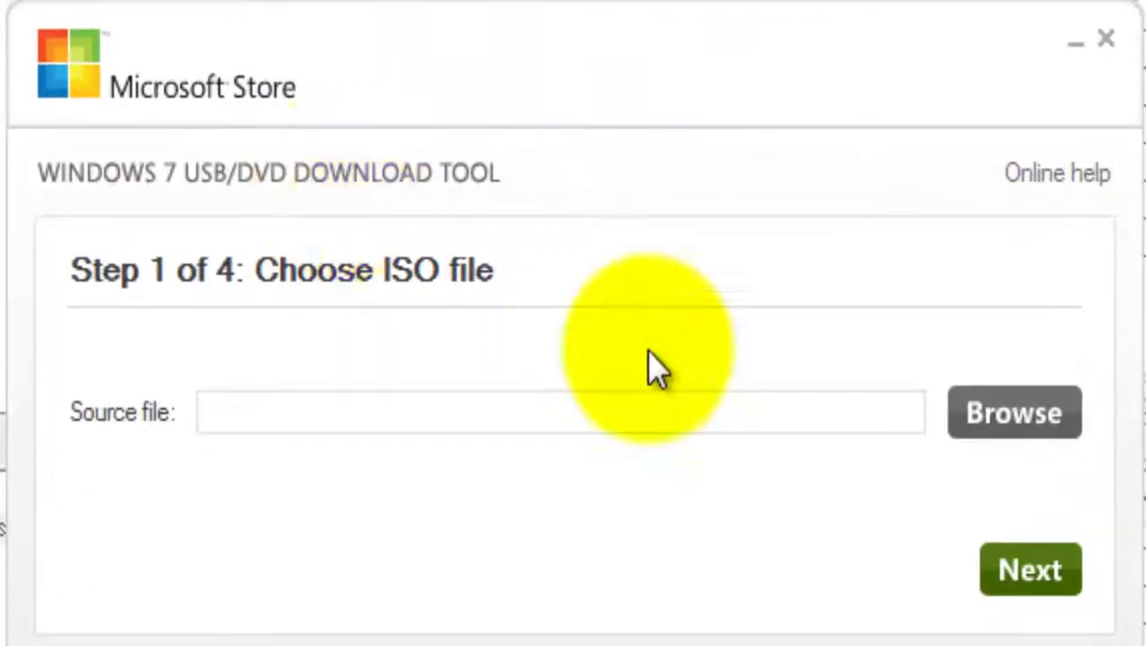
# - Pick the ISO on drive J: as the source, then dismiss the 'Invalid ISO File' error
pyautogui.click(1009, 413)
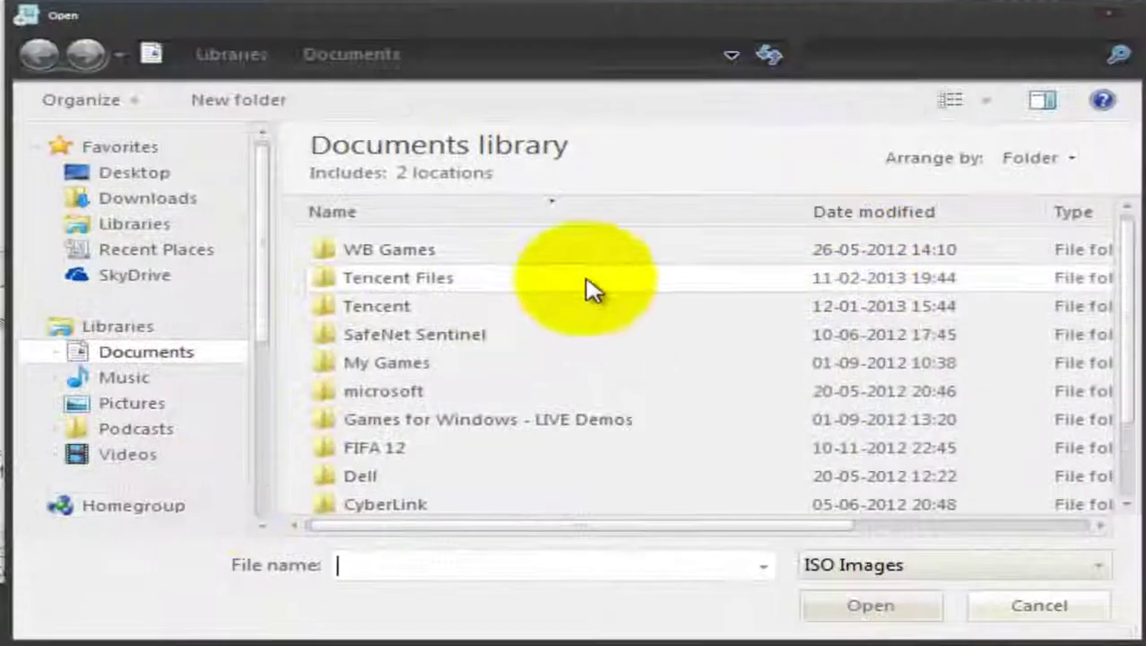
pyautogui.scroll(-3, 179, 386)
pyautogui.click(180, 389)
pyautogui.scroll(-2, 1121, 456)
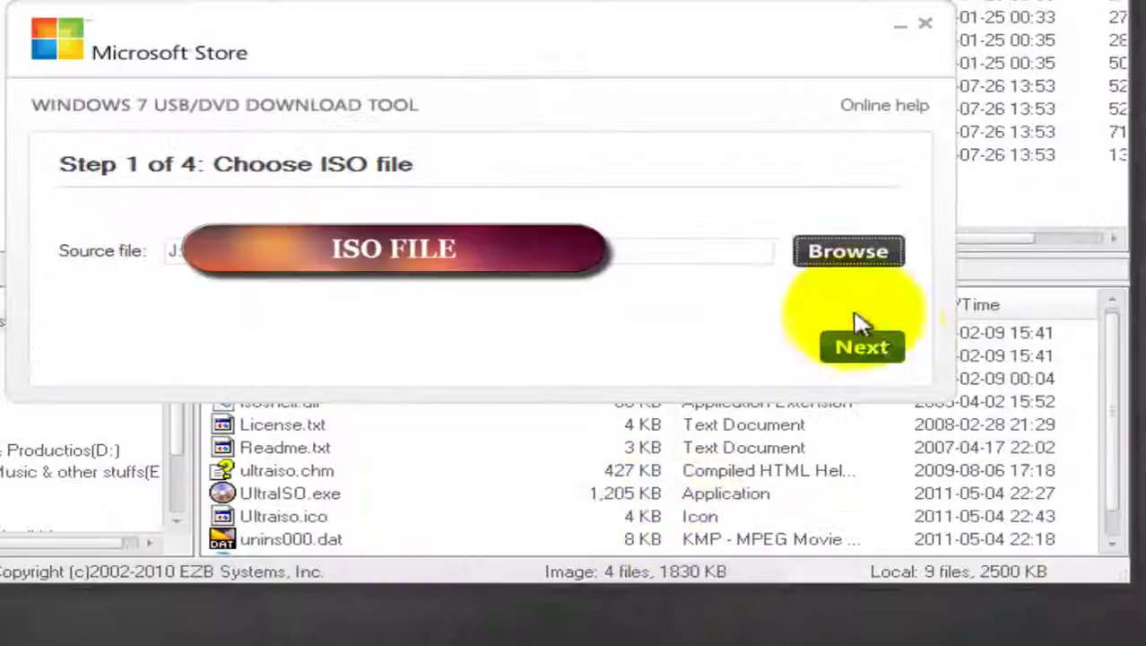
pyautogui.click(870, 338)
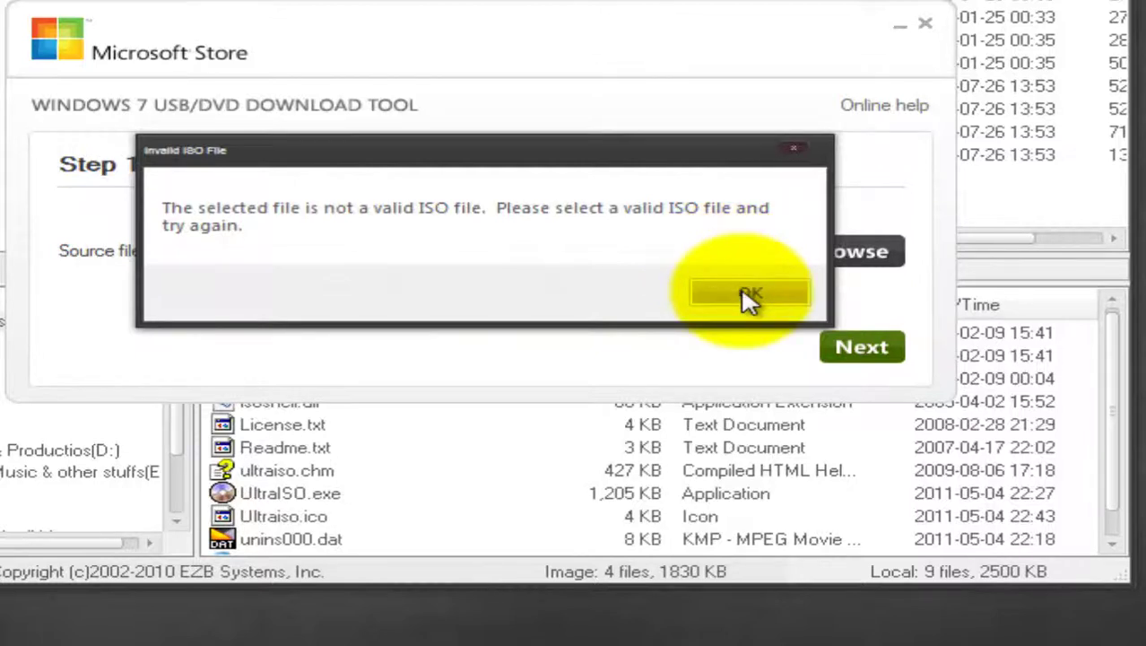
pyautogui.click(749, 295)
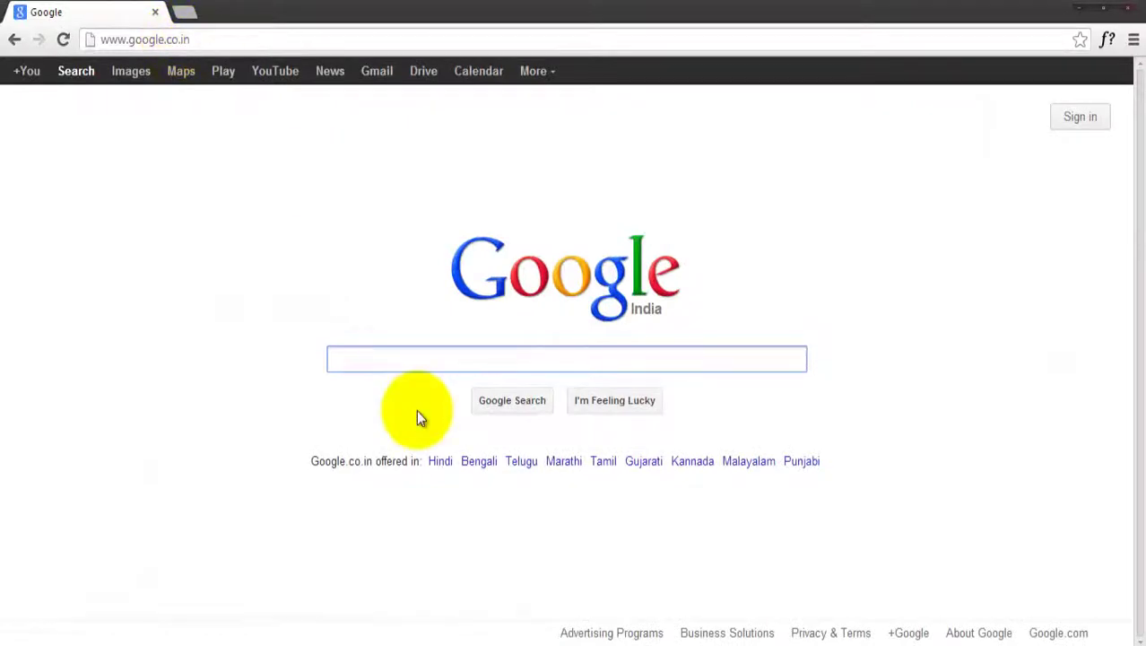
# - Search Google for 'ultra iso' and open the 'UltraISO Premium - CNET Download.com' page
pyautogui.write('ultra ')
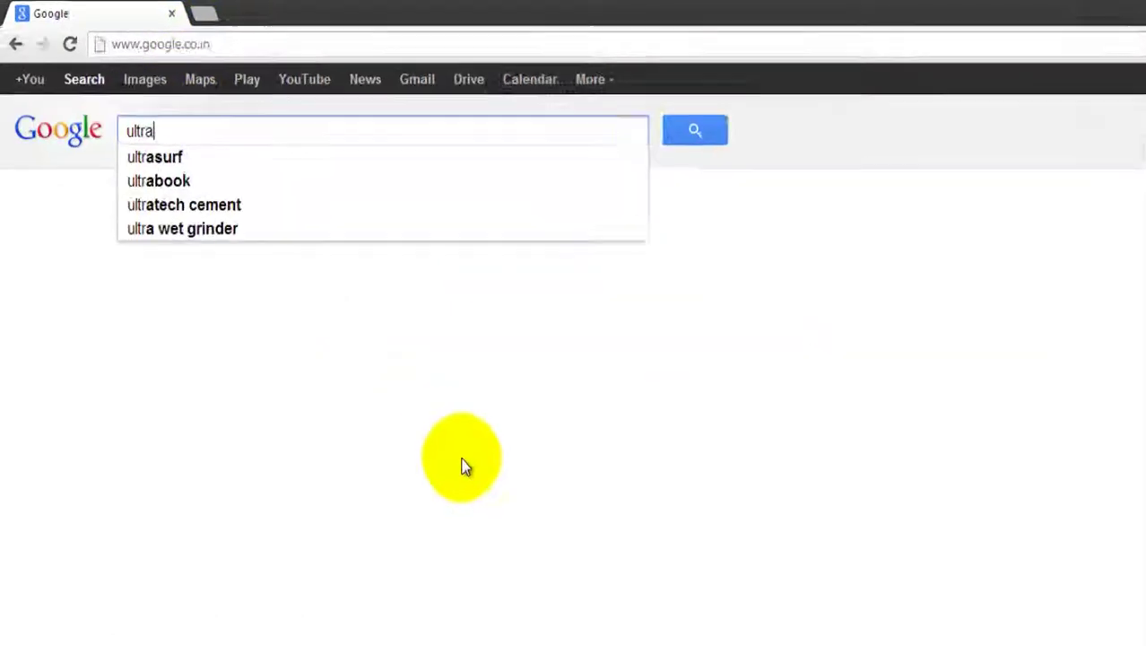
pyautogui.write('iso')
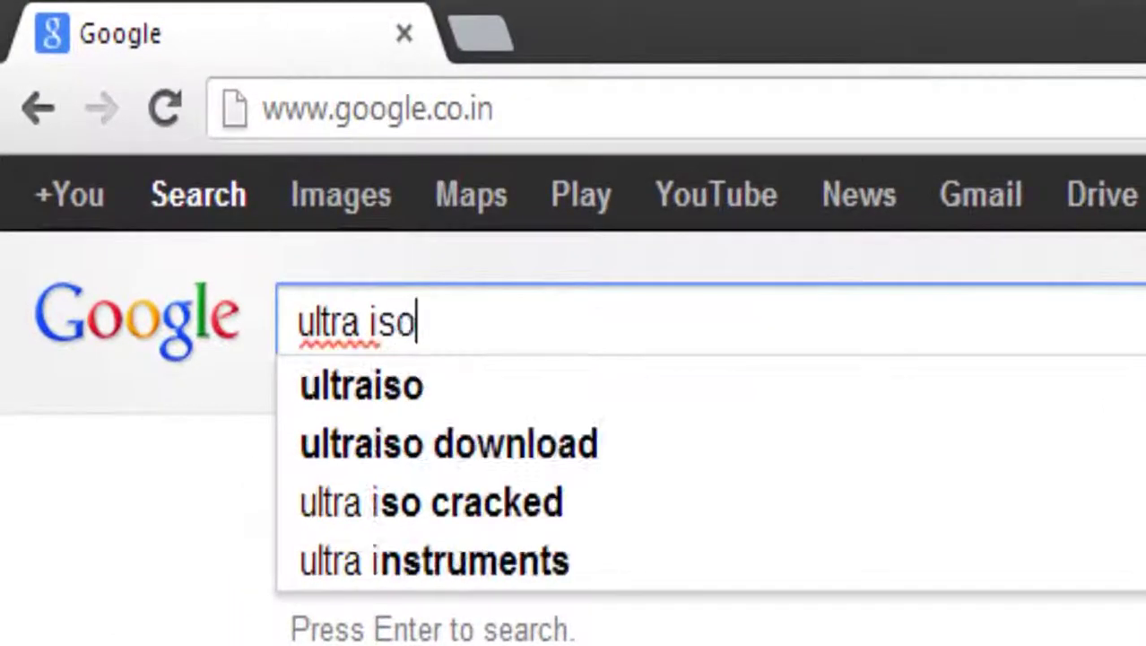
pyautogui.press('Return')
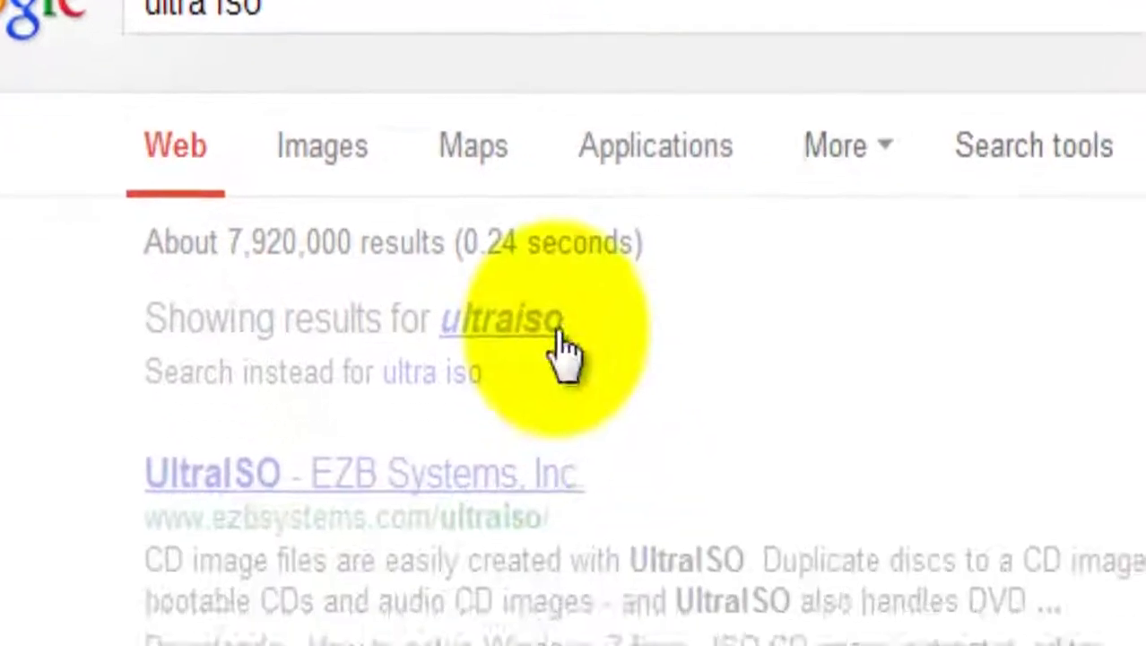
pyautogui.click(674, 574)
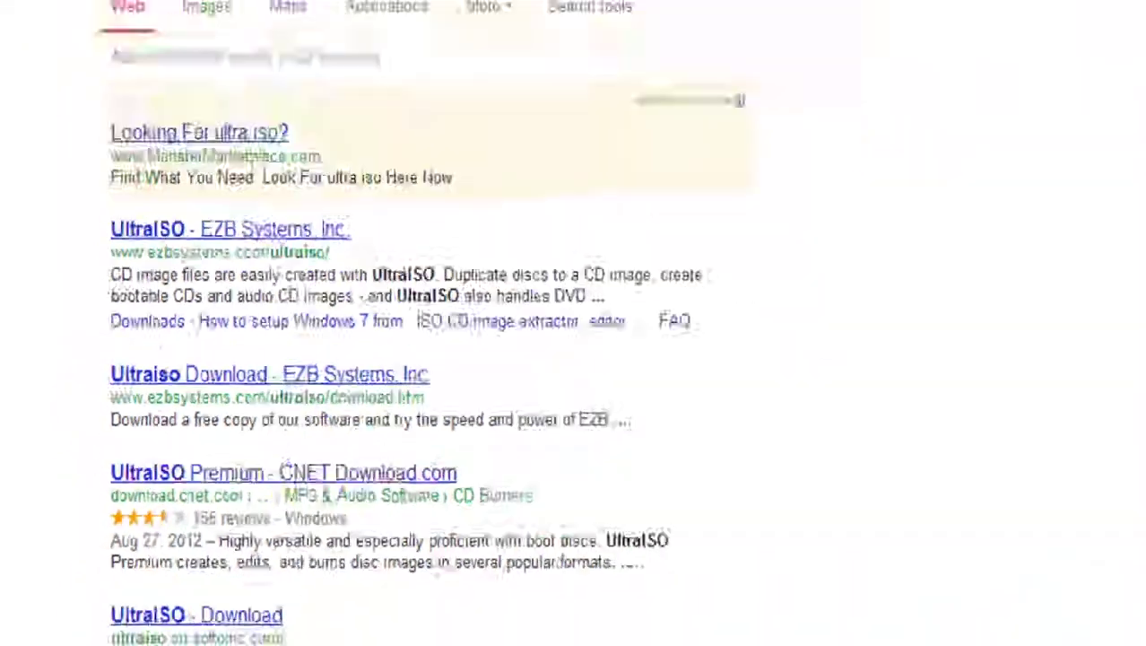
pyautogui.click(283, 472)
pyautogui.click(120, 10)
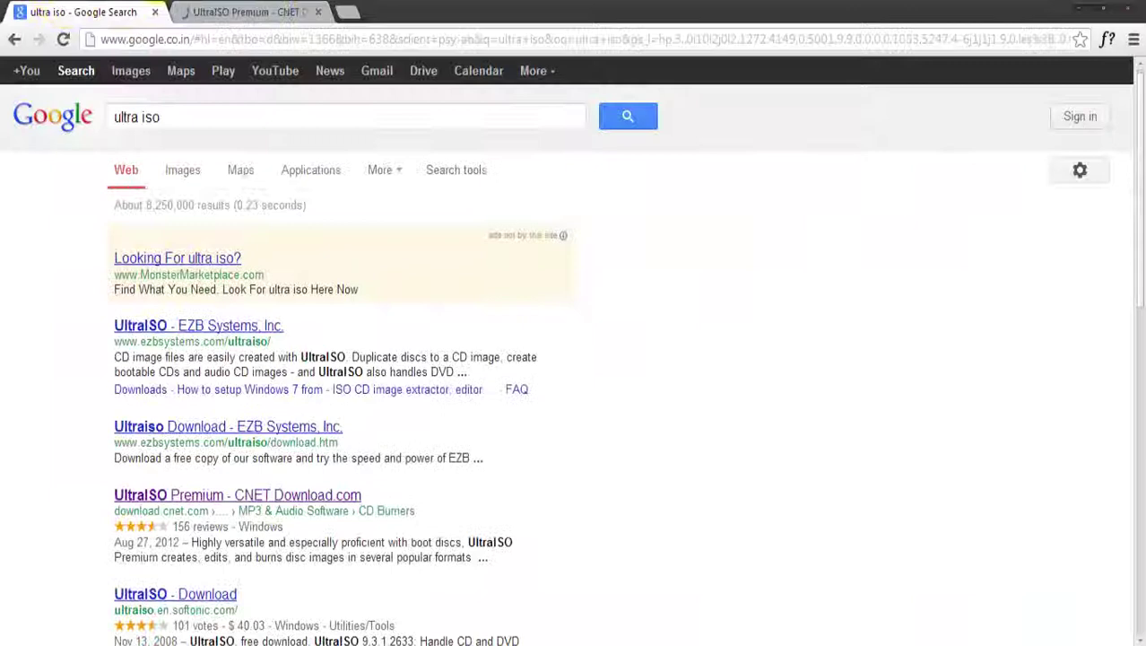
pyautogui.click(301, 12)
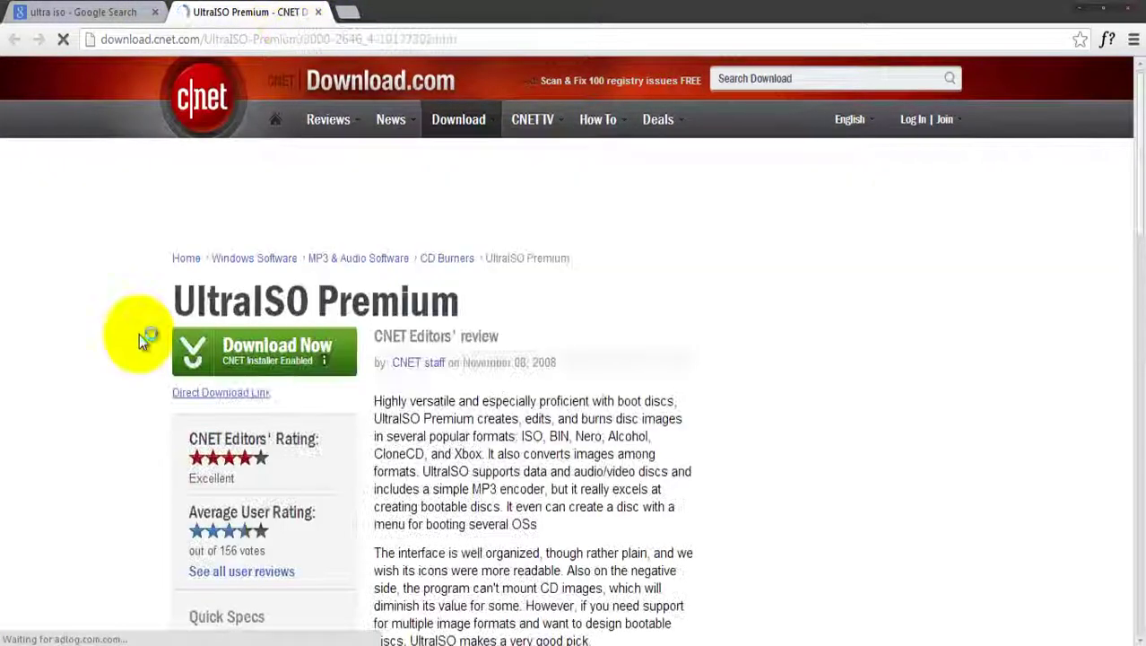
pyautogui.scroll(-3, 54, 358)
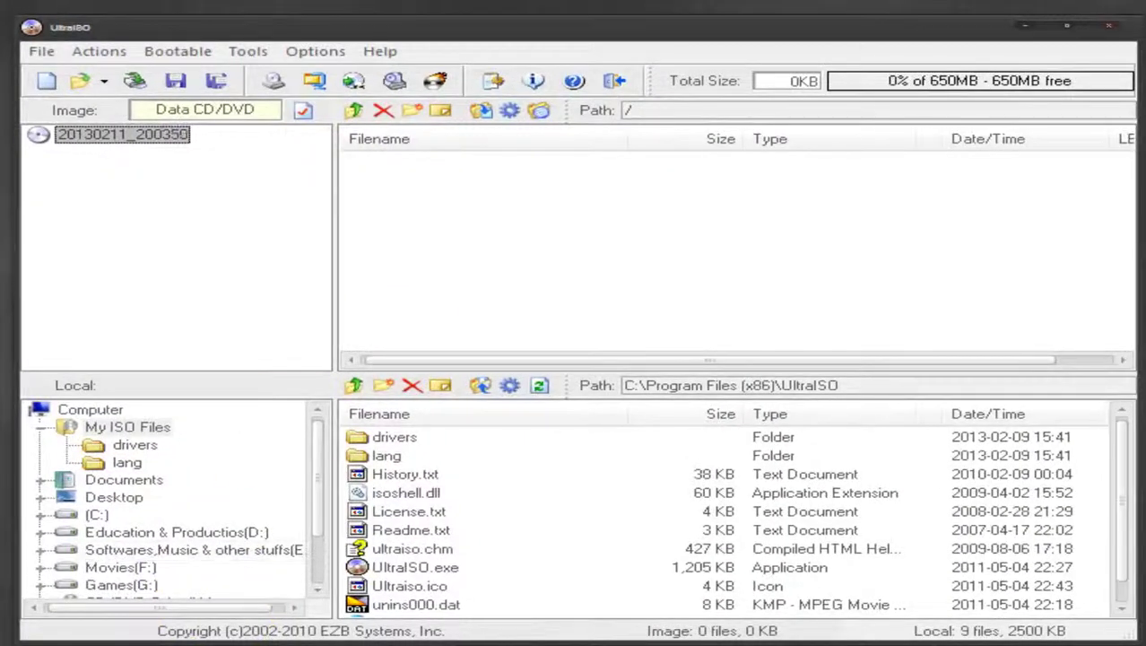
# - Open the Windows 8 Pro .iso file in UltraISO
pyautogui.click(42, 52)
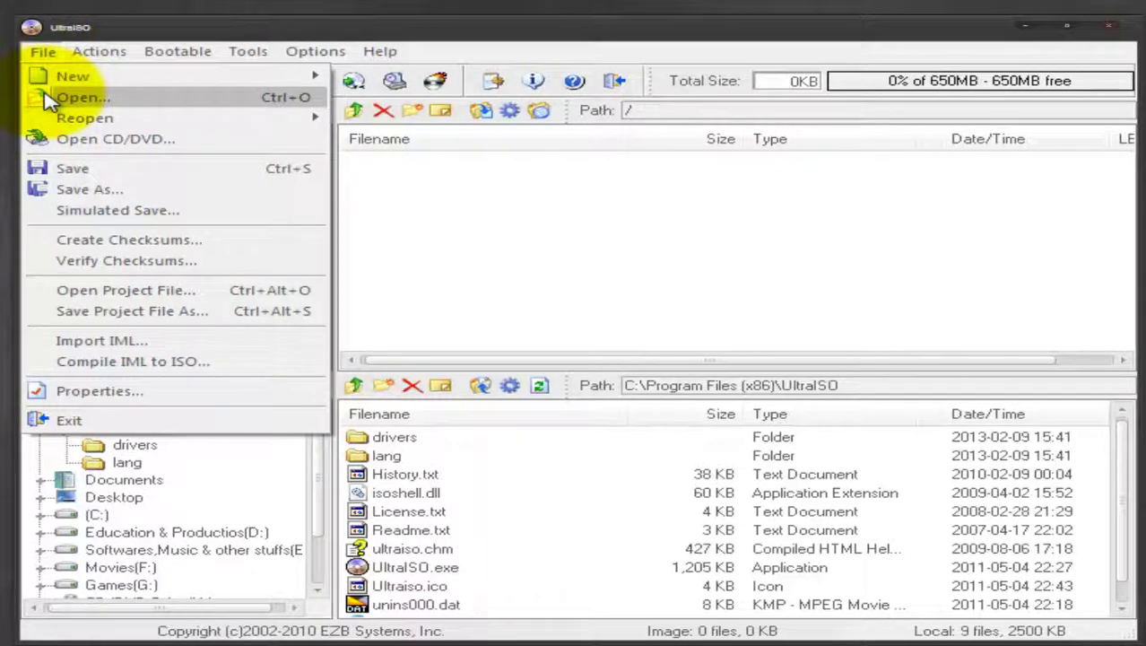
pyautogui.click(47, 97)
pyautogui.scroll(-1, 538, 448)
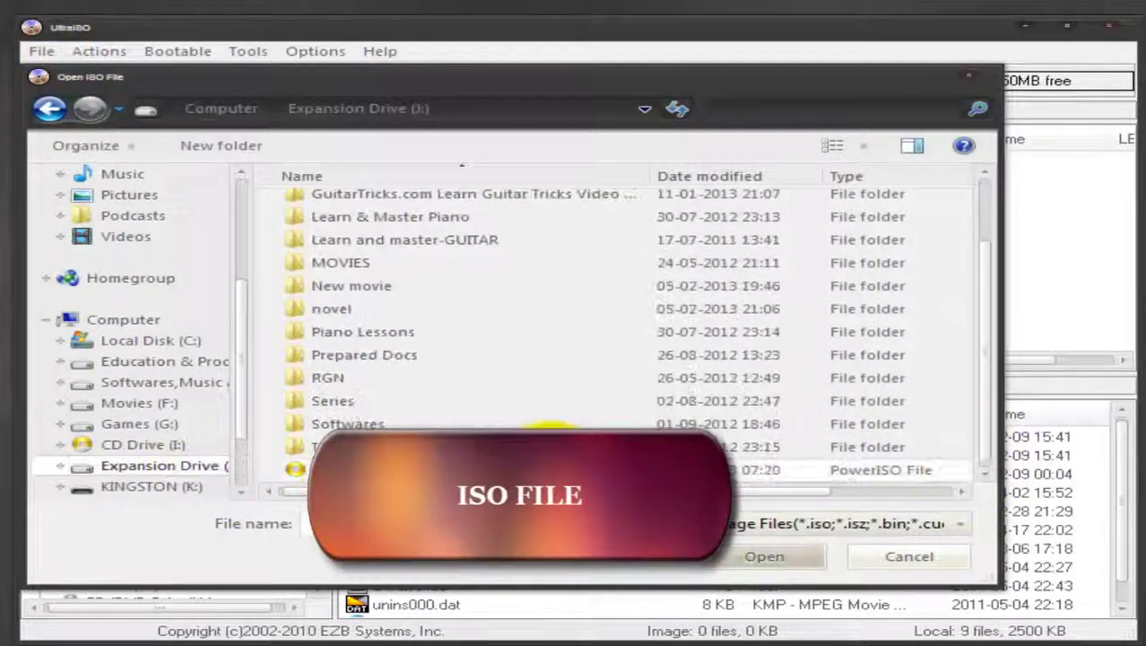
pyautogui.doubleClick(551, 468)
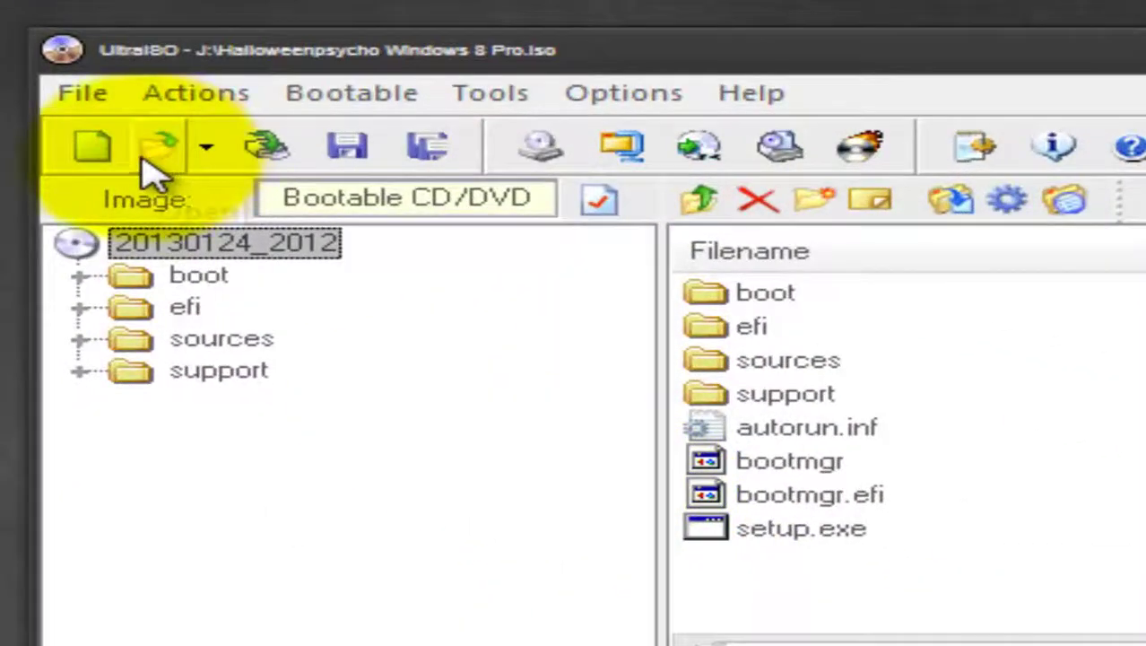
pyautogui.click(92, 100)
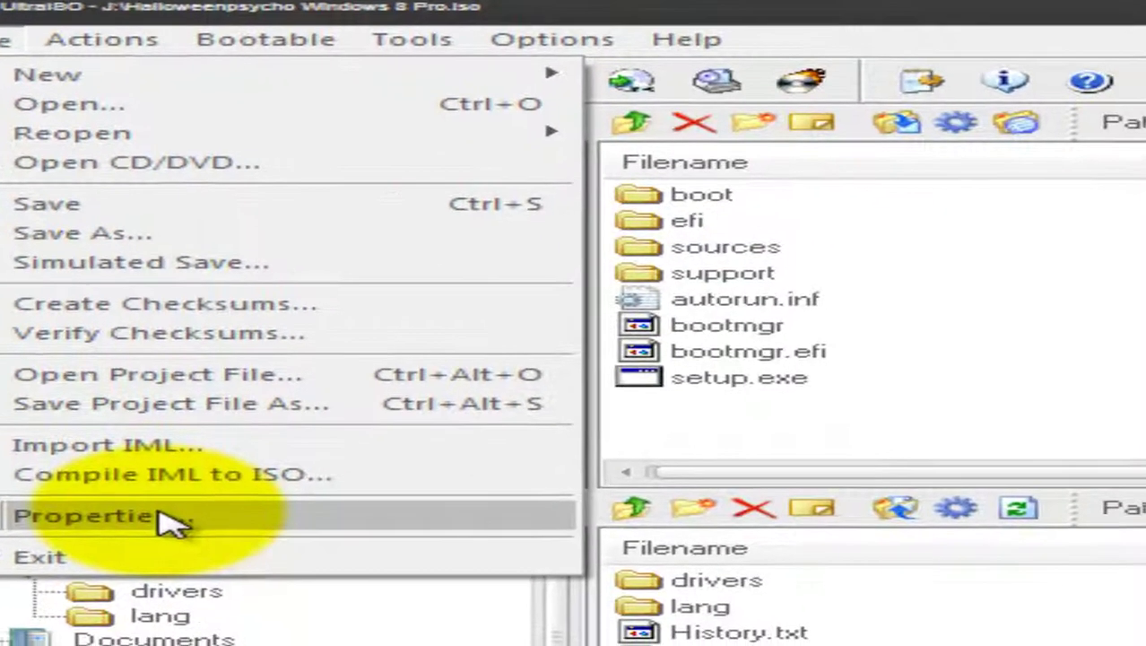
# - In the image properties, tick UDF and untick 'Omit ISO 9660 version number'
pyautogui.click(231, 530)
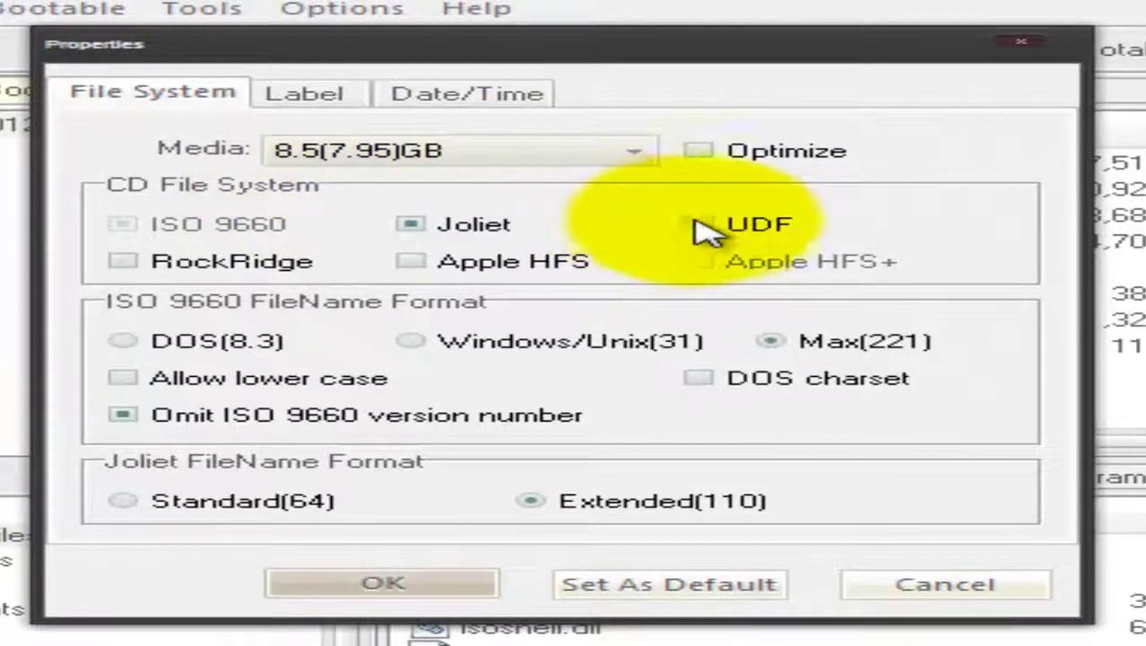
pyautogui.click(723, 226)
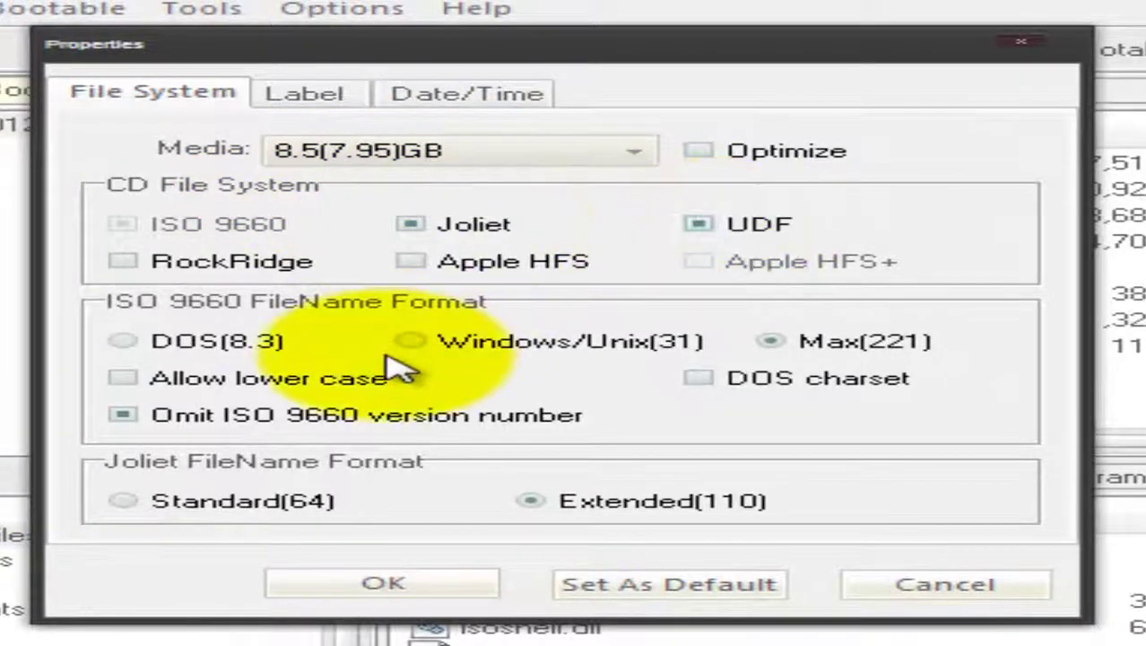
pyautogui.click(126, 417)
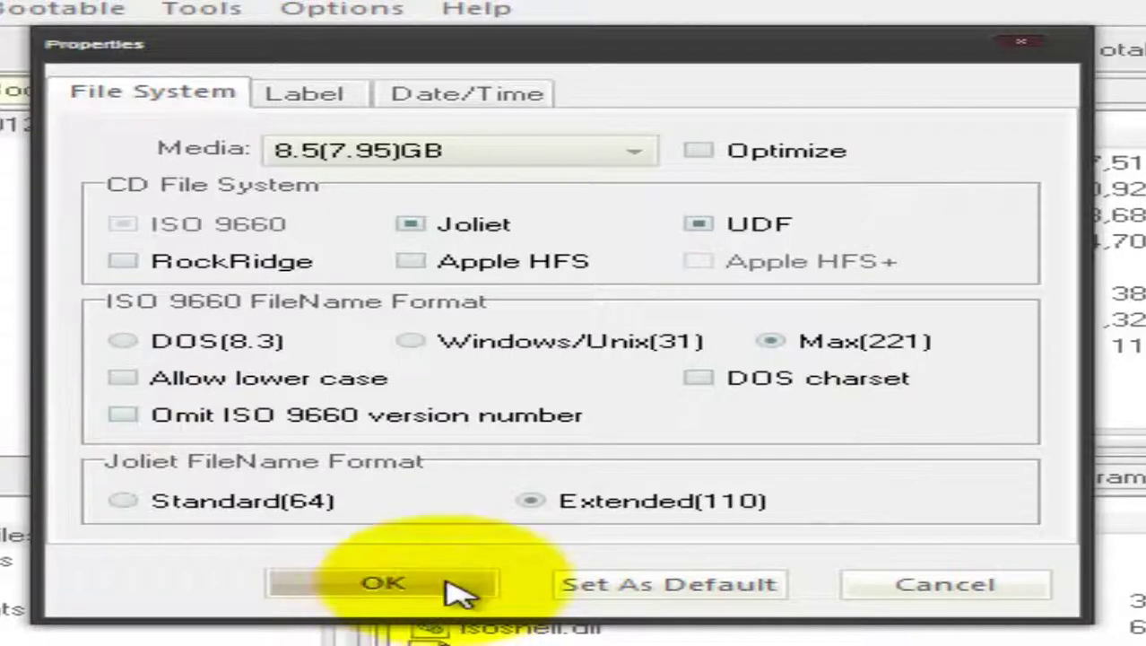
pyautogui.click(448, 587)
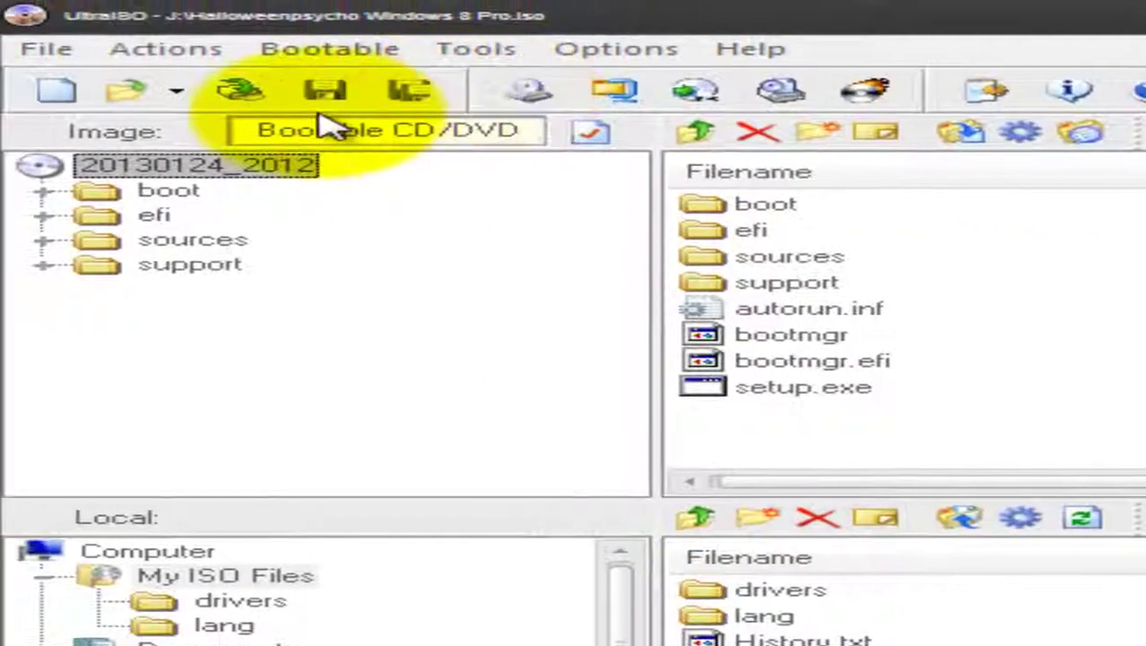
# - Save the modified Windows 8 Pro image back to its 4503MB ISO file
pyautogui.click(45, 49)
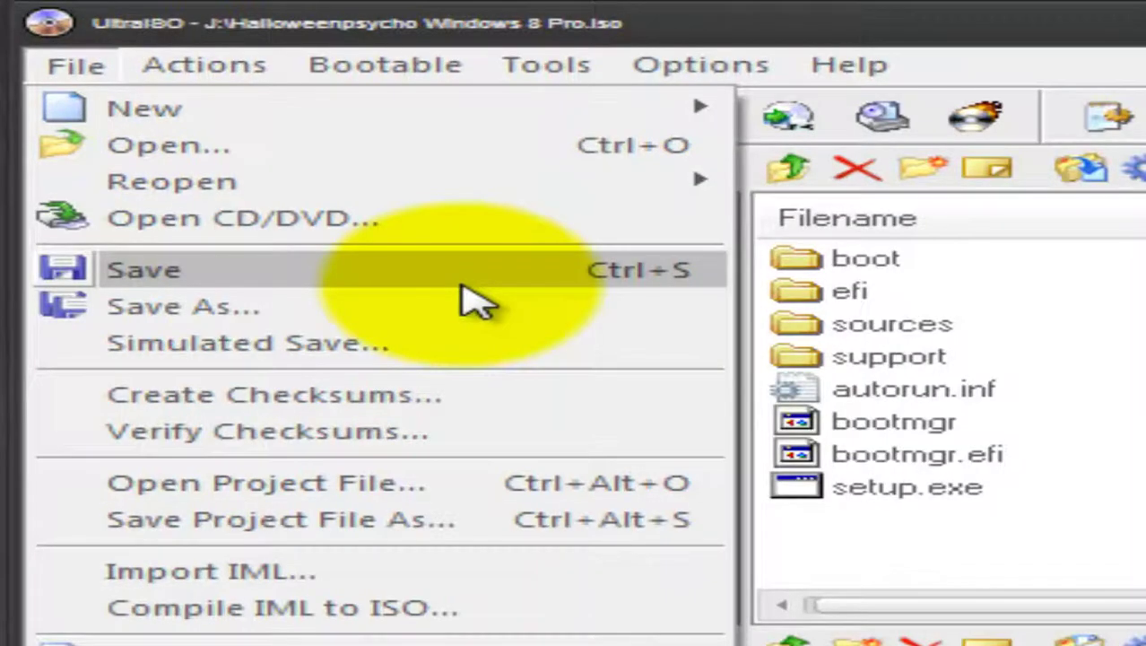
pyautogui.click(471, 300)
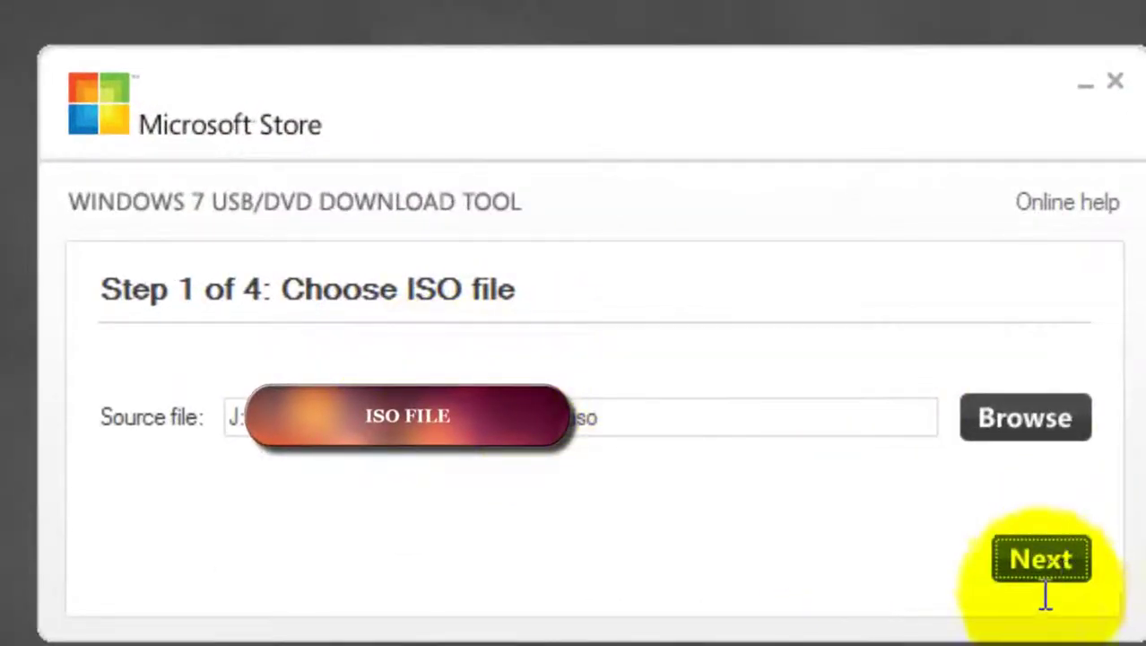
# - Accept the ISO, choose USB device as media type, and target the KINGSTON drive K:
pyautogui.click(1042, 550)
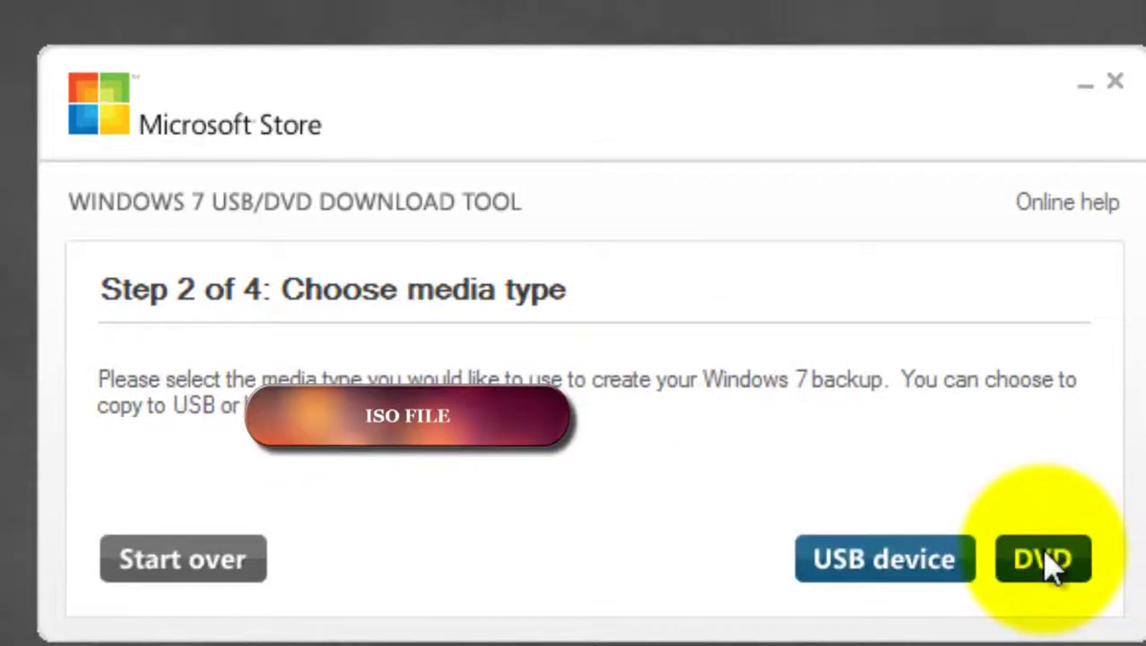
pyautogui.click(913, 560)
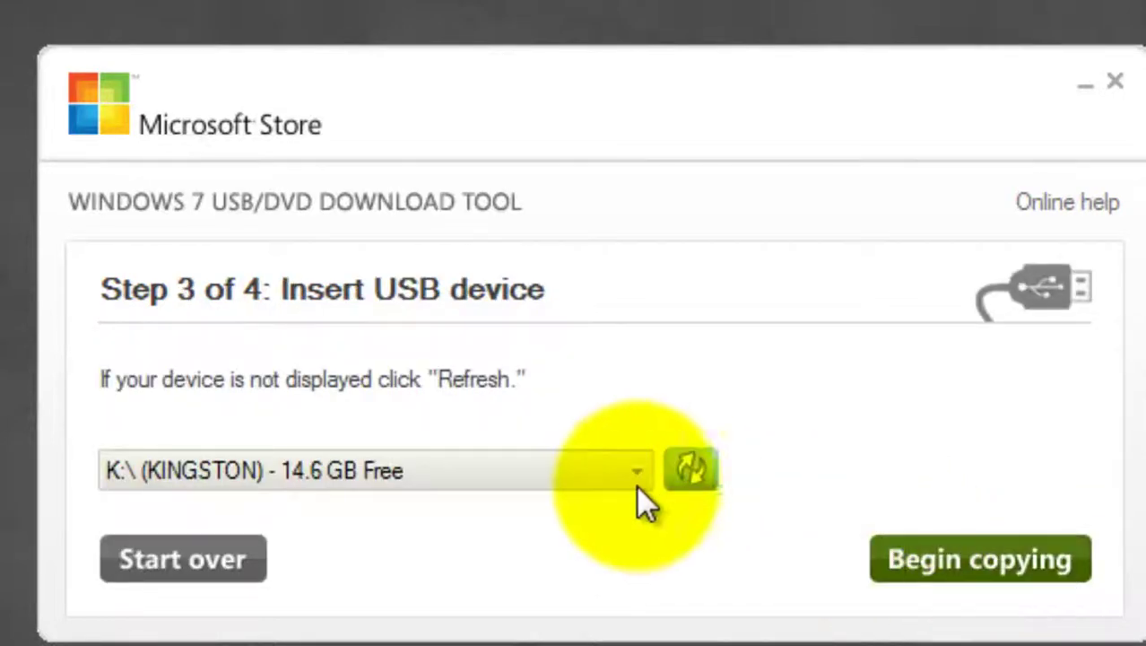
pyautogui.click(287, 476)
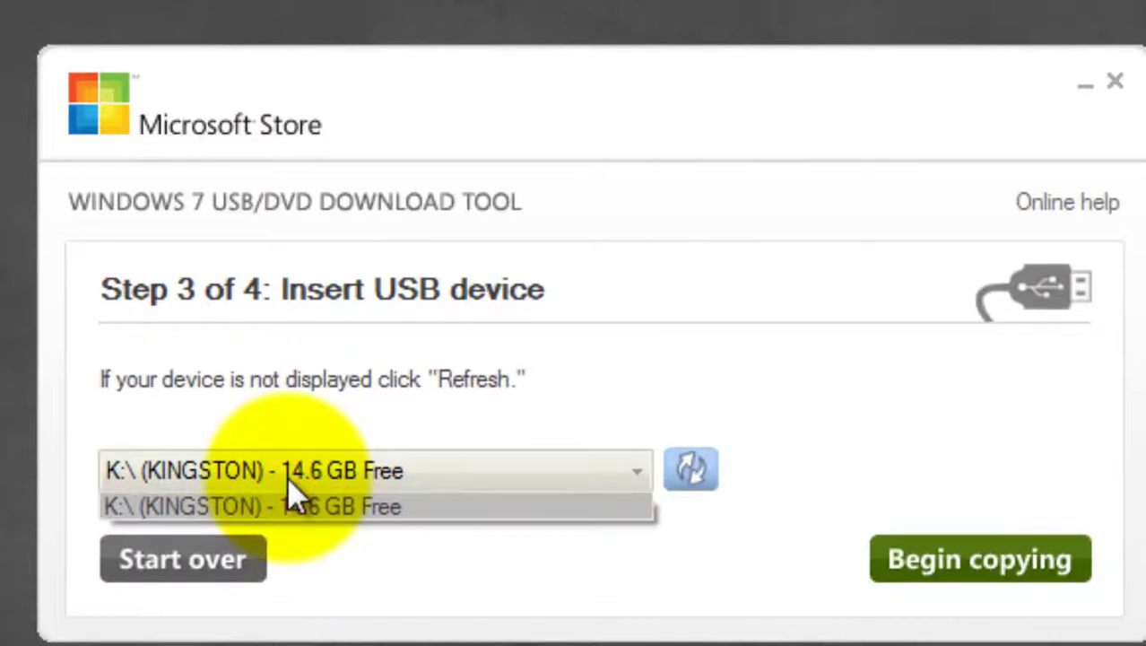
pyautogui.click(287, 476)
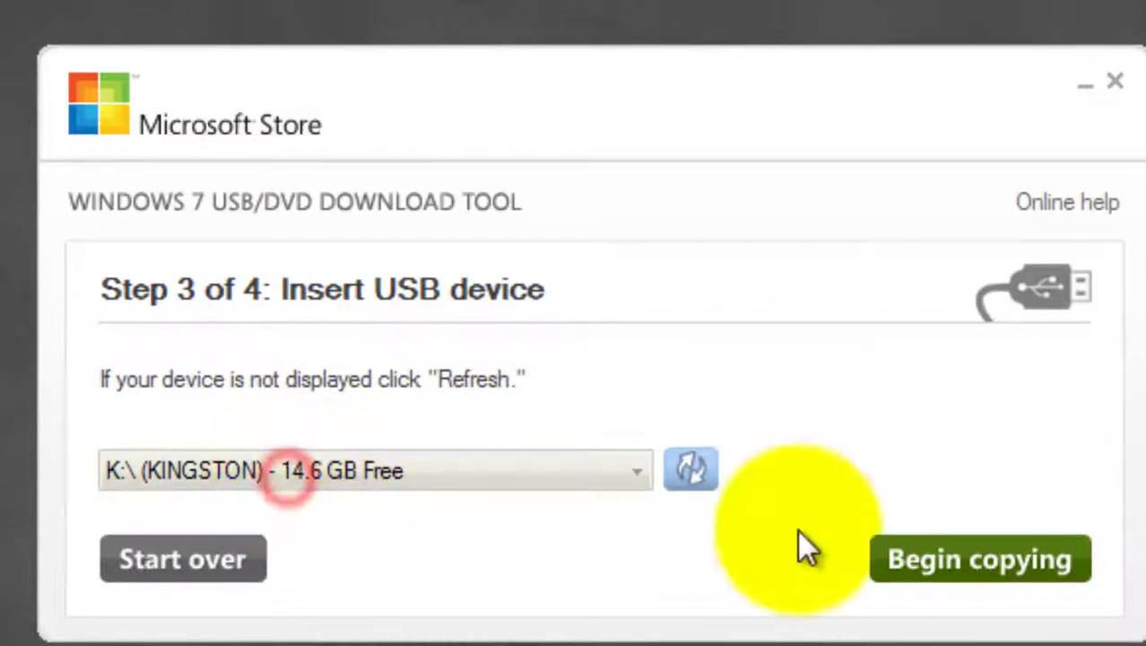
# - Begin copying the Windows 8 installer onto the KINGSTON USB drive
pyautogui.click(947, 563)
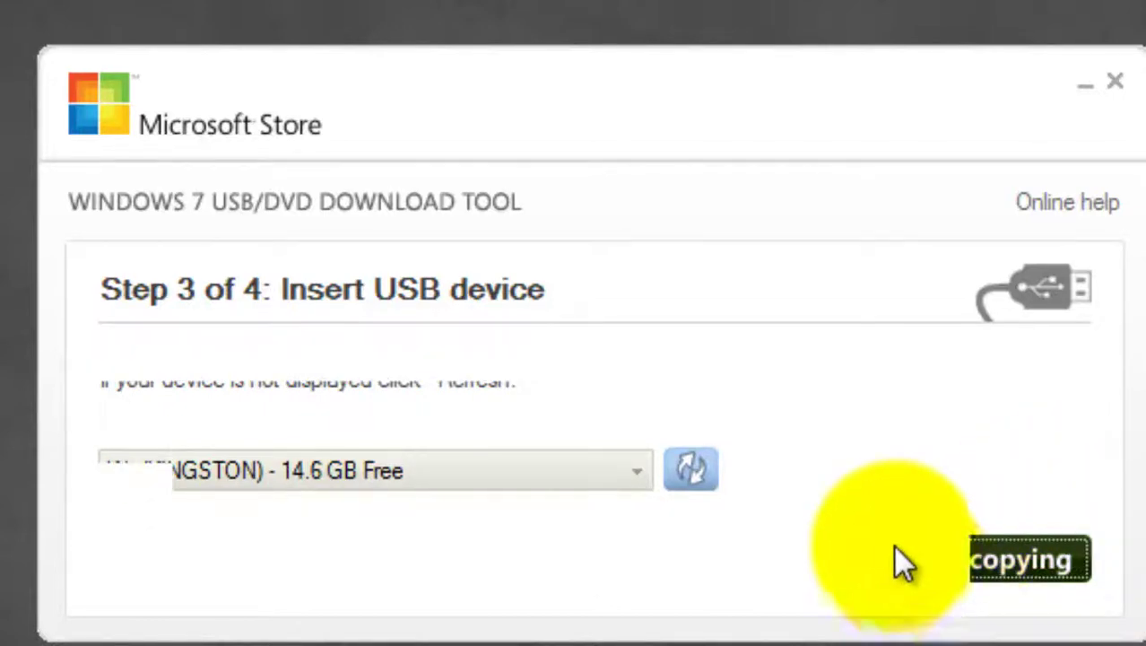